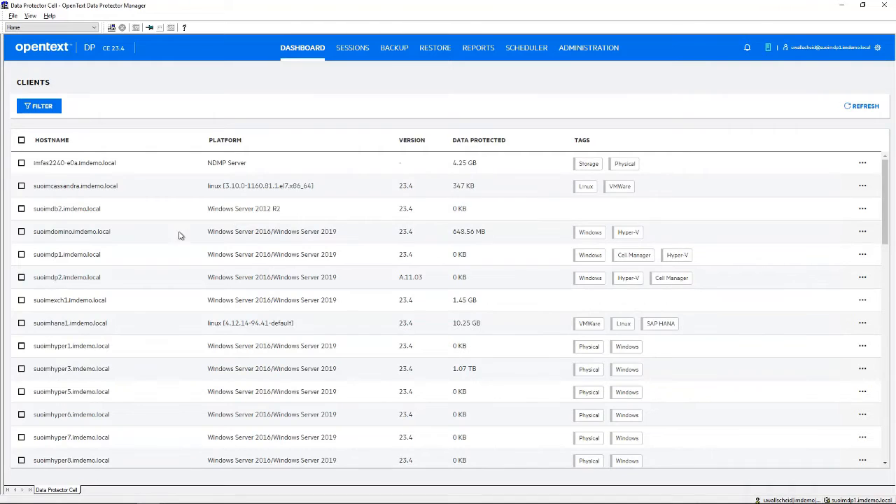
- Filter the clients list to hostnames containing "media"
left_click(38, 109)
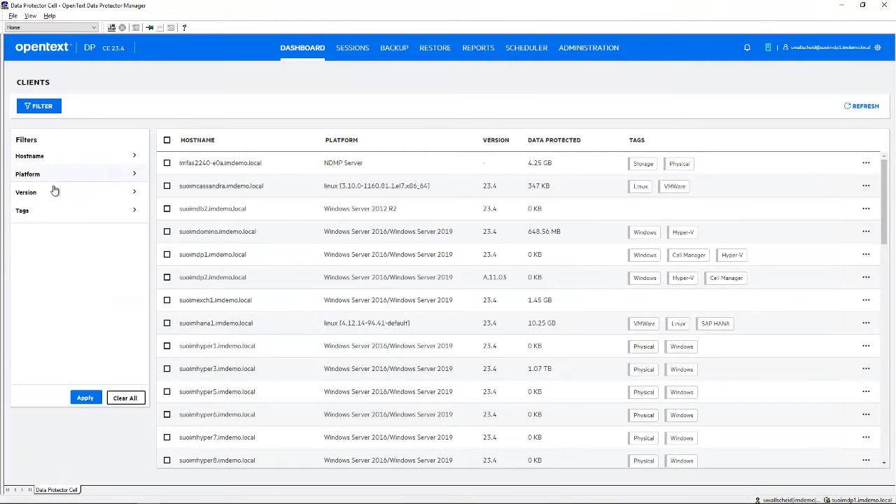
left_click(35, 158)
left_click(44, 179)
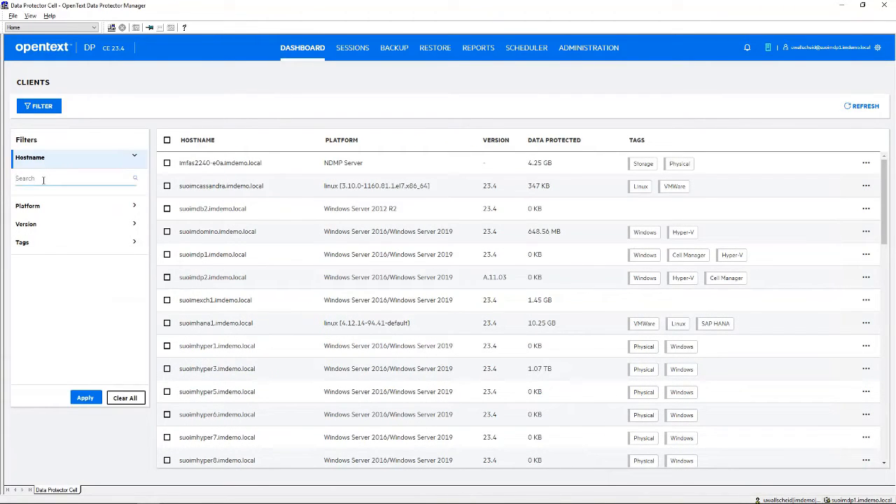
type("media")
left_click(82, 398)
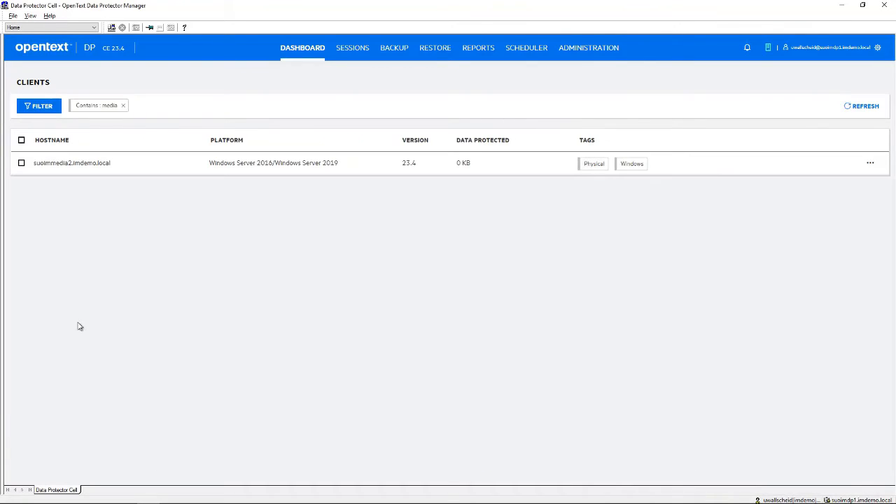
- View the properties of the suoimmedia2.imdemo.local client and look through its installed components
left_click(871, 163)
left_click(810, 140)
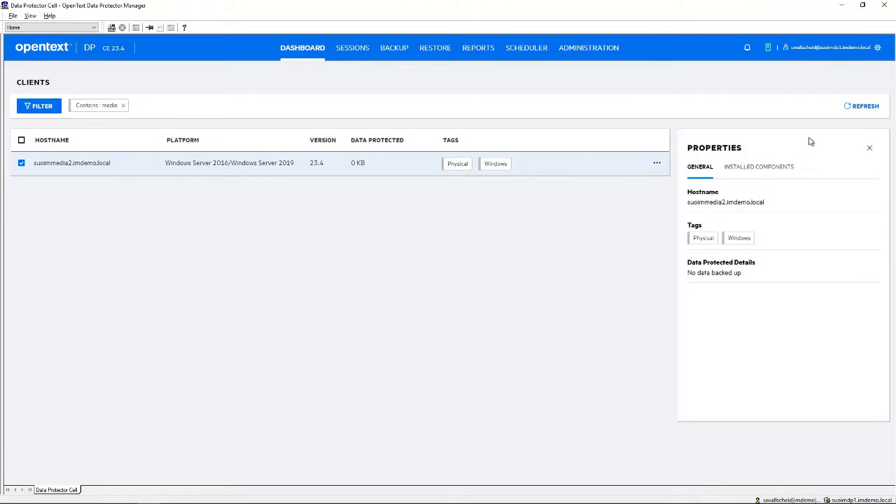
left_click(749, 168)
left_click_drag(884, 249, 884, 357)
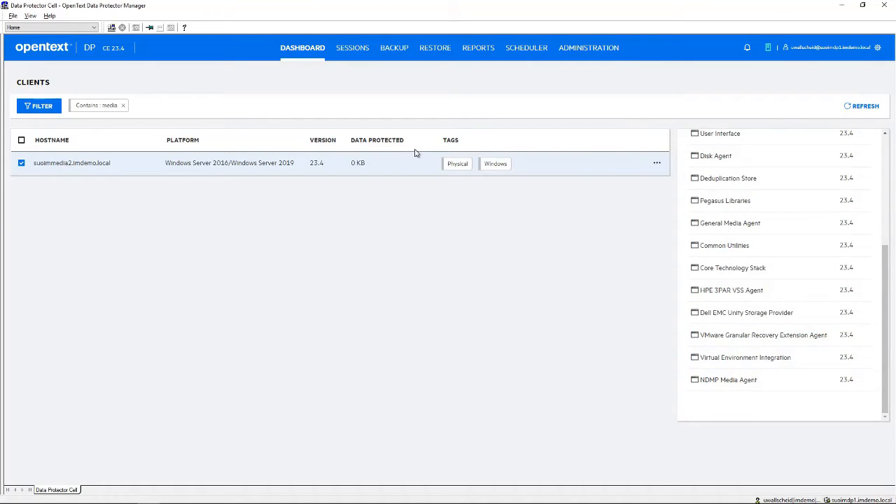
- Open the virtualization restore overview and look at the mount proxies available for filtering the mounted disks
left_click(440, 53)
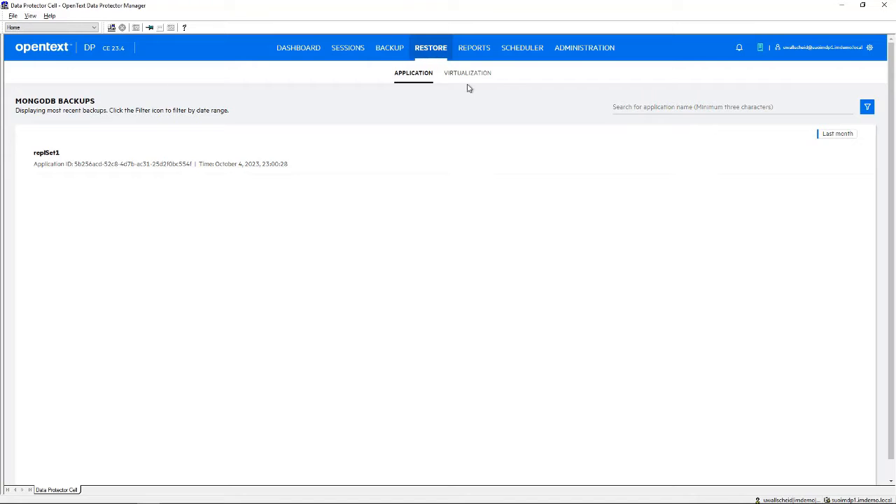
left_click(463, 77)
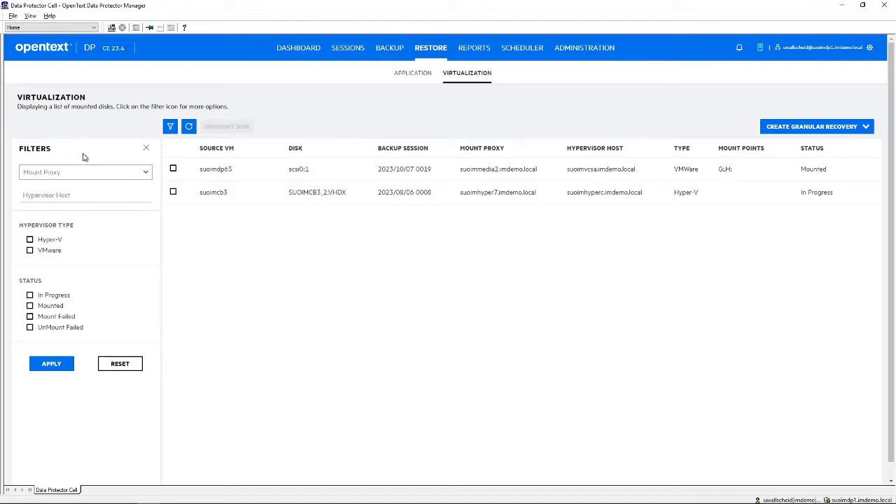
left_click(145, 173)
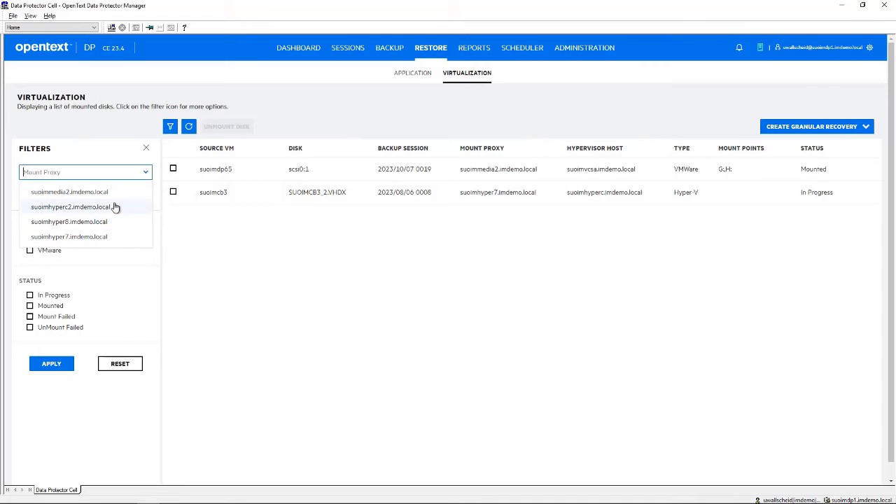
left_click(110, 149)
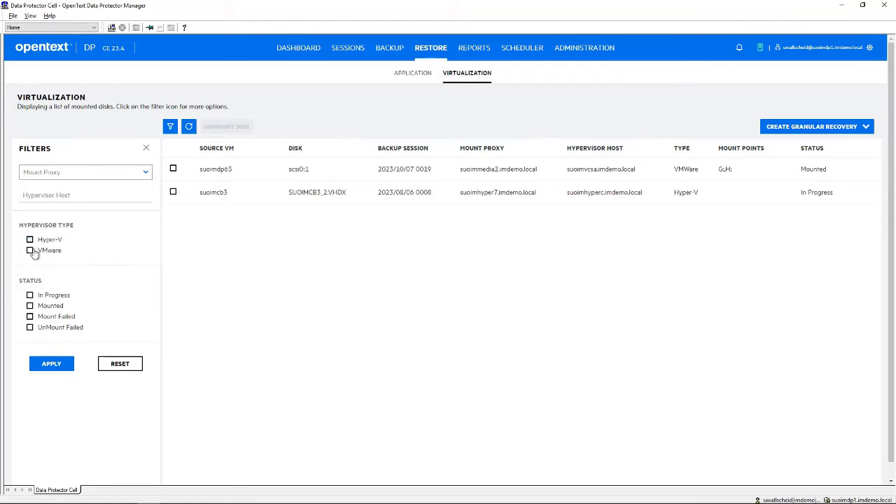
- Filter the mounted disks by the VMware hypervisor type, and clear the VMware selection again
left_click(30, 250)
left_click(61, 369)
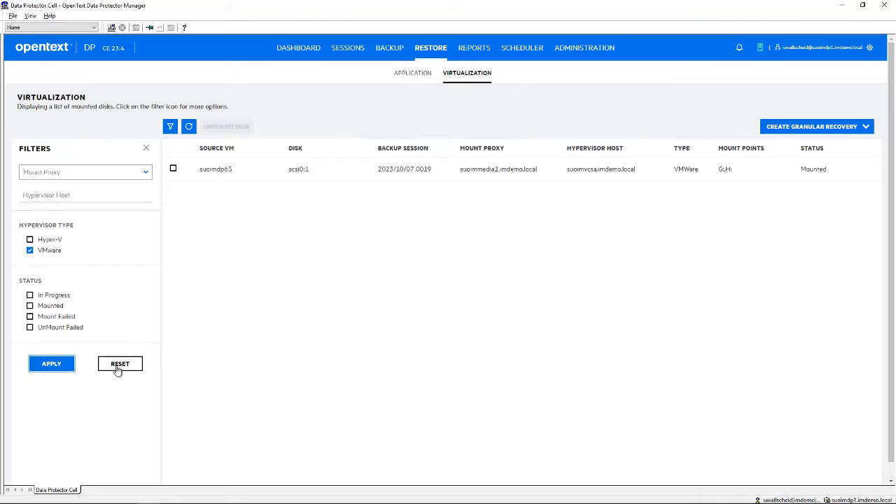
left_click(49, 370)
left_click(29, 250)
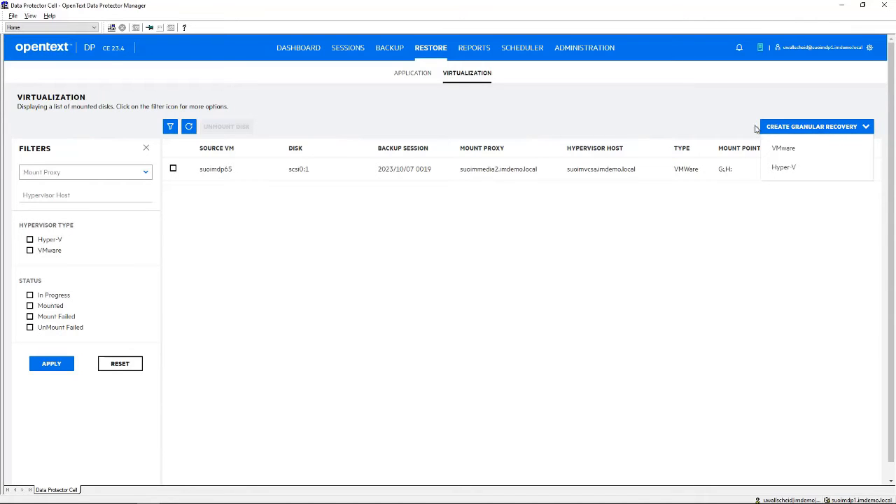
- Start a VMware granular recovery with virtualization host suoimvcsa.imdemo.local and virtual machine suoimdp65 as the source
left_click(785, 151)
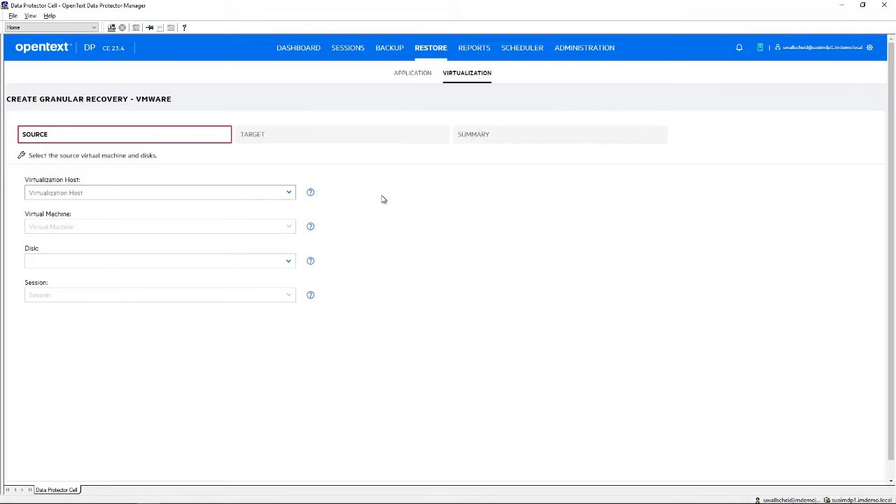
left_click(289, 195)
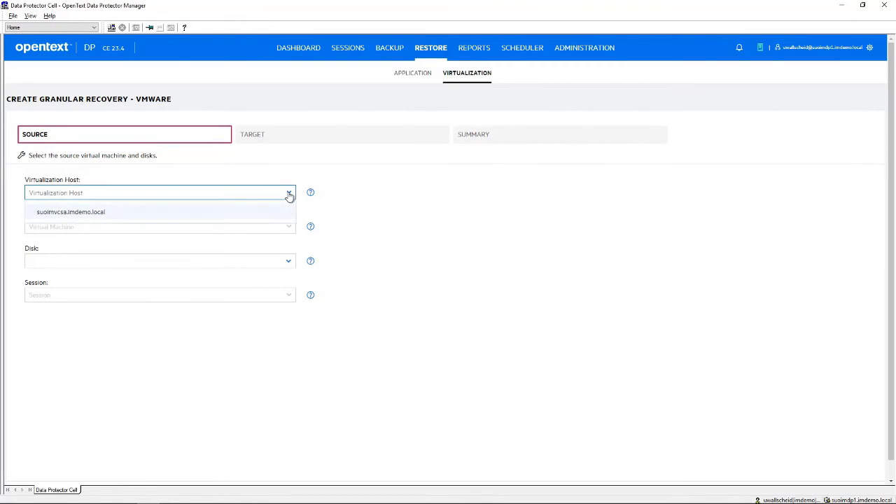
left_click(119, 216)
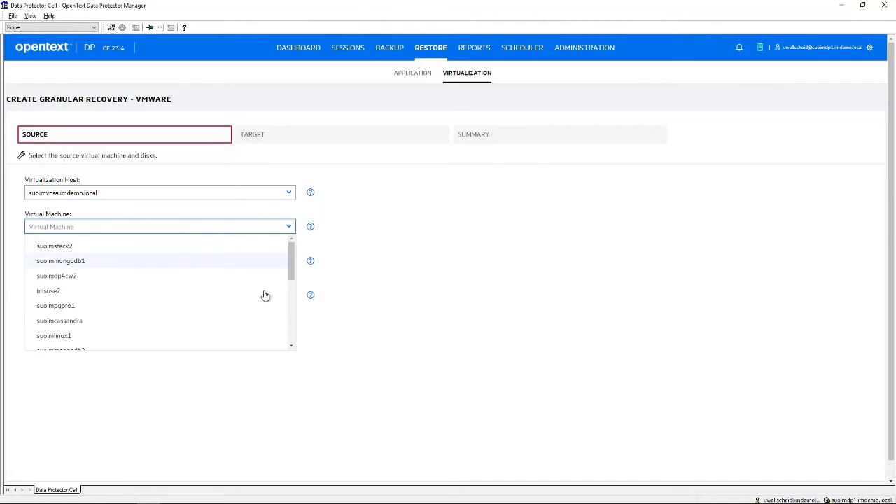
left_click_drag(292, 266, 287, 326)
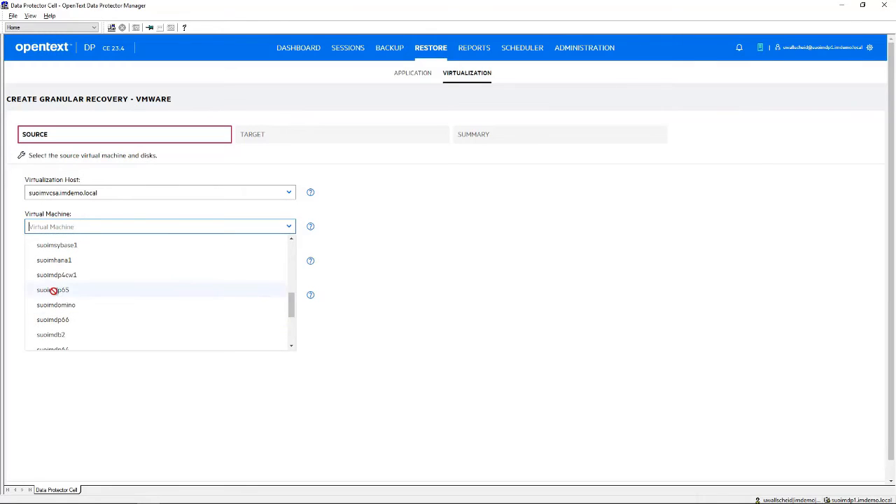
left_click(53, 290)
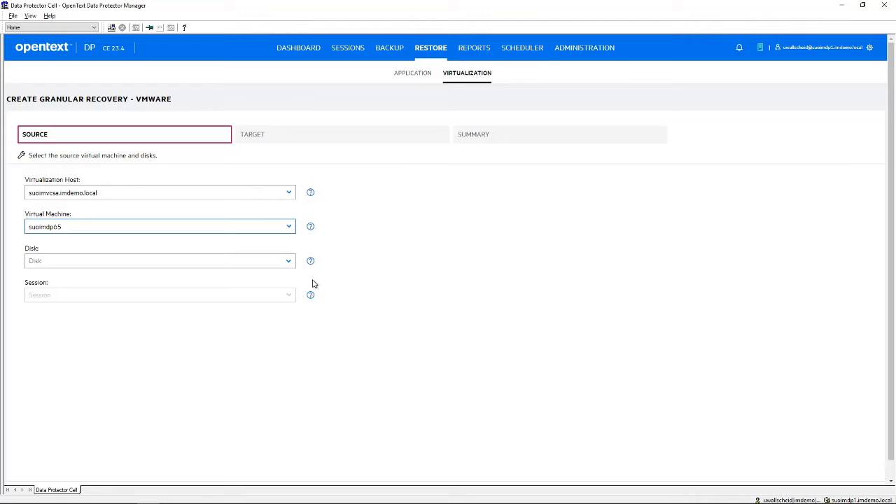
- Choose disk scsi0:1 and backup session 2023/08/05 0020 for the recovery source, and proceed to the target settings
left_click(288, 261)
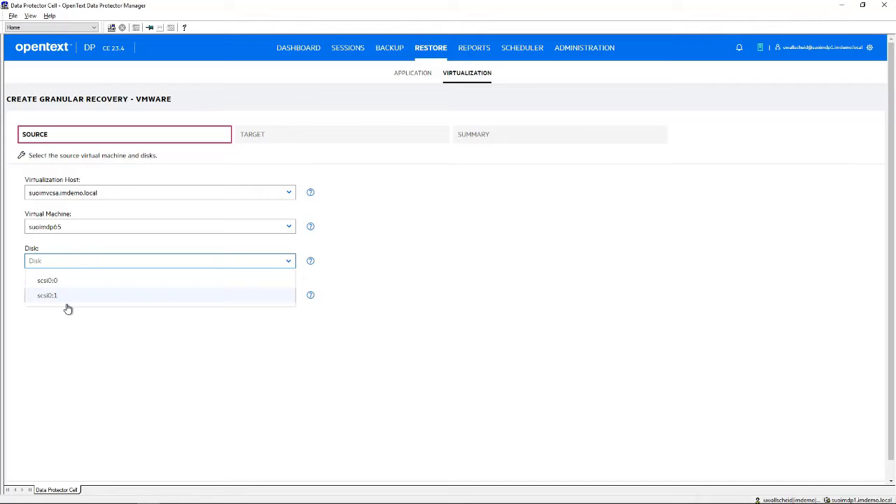
left_click(49, 299)
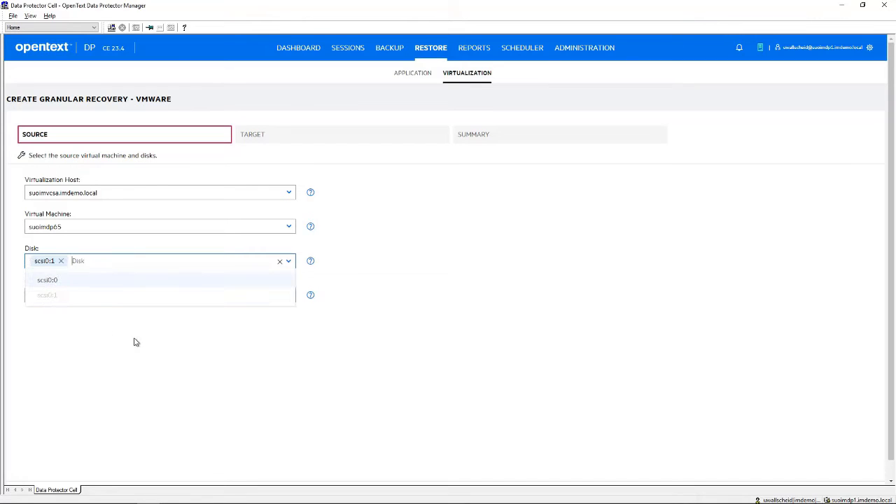
left_click(159, 370)
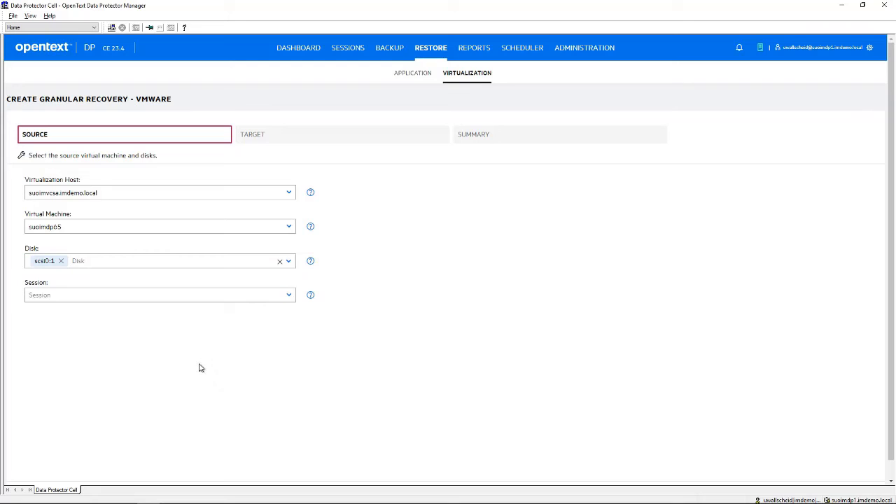
left_click(291, 297)
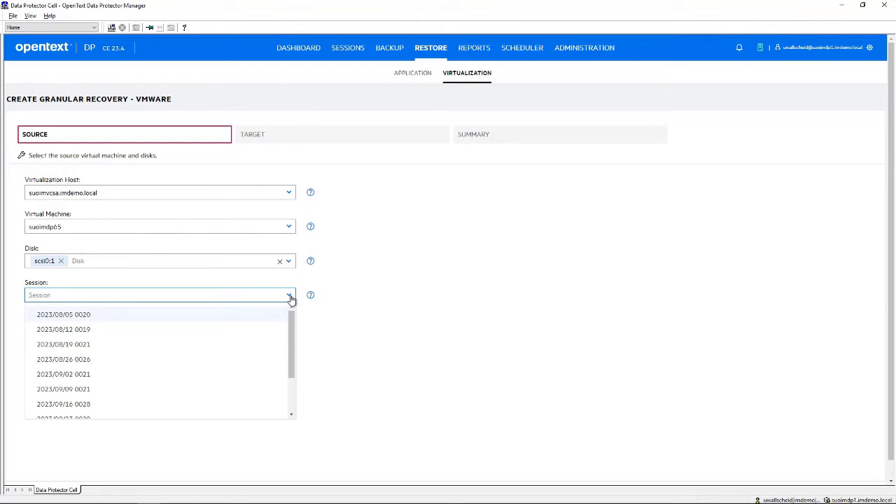
left_click(76, 316)
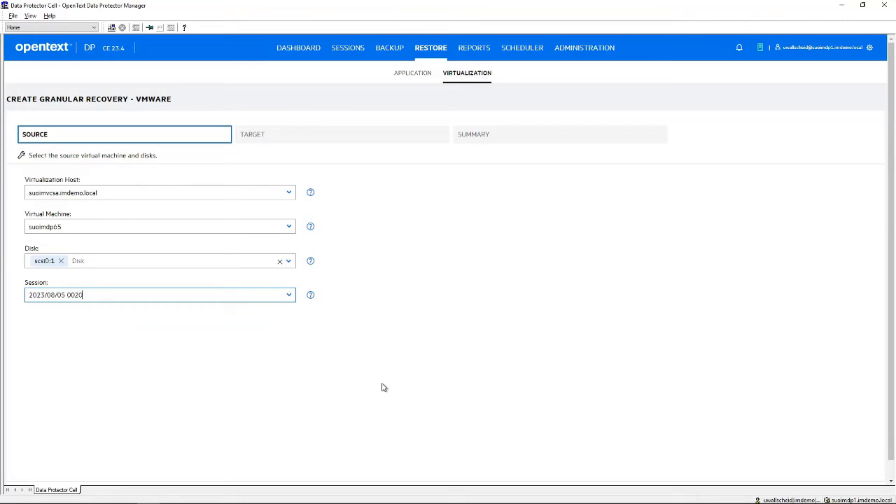
scroll(893, 400, "down", 1)
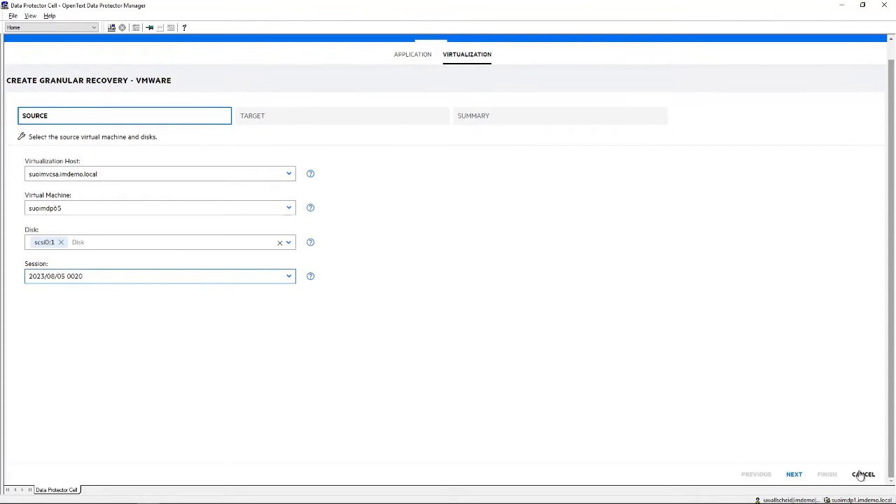
left_click(794, 474)
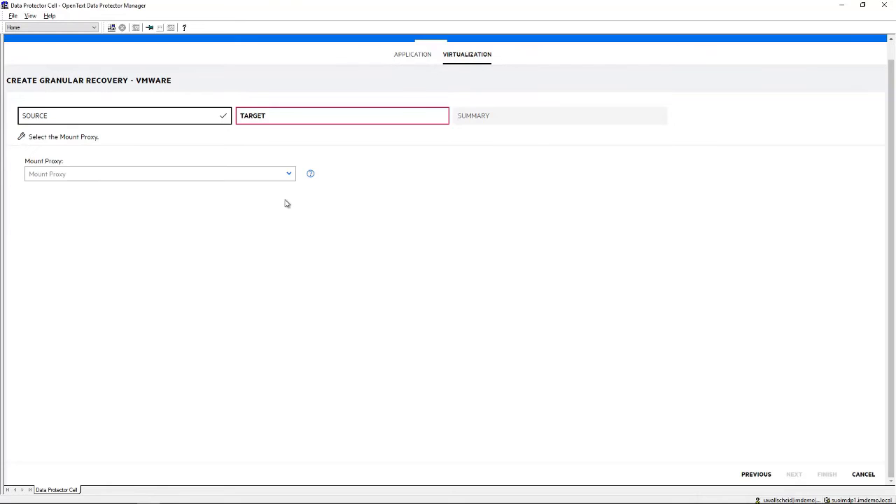
- Set the mount proxy to suoimmedia2.imdemo.local (Windows) and submit the granular recovery request from the summary
left_click(289, 175)
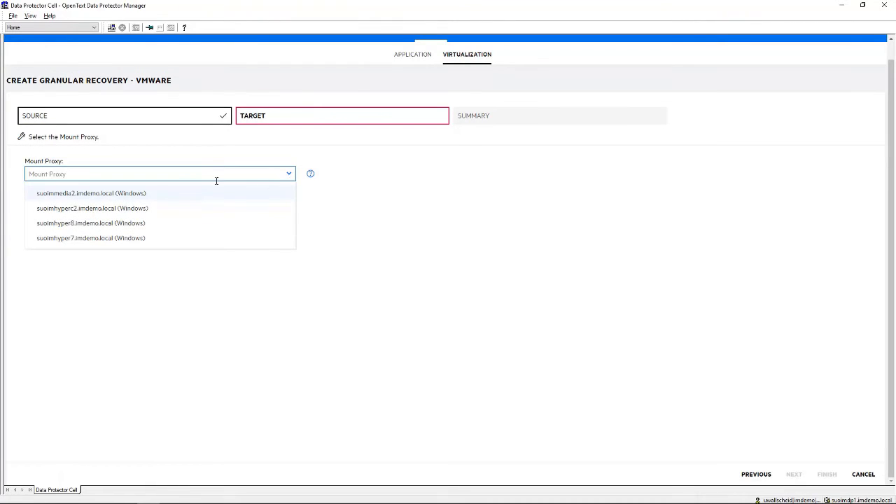
left_click(64, 195)
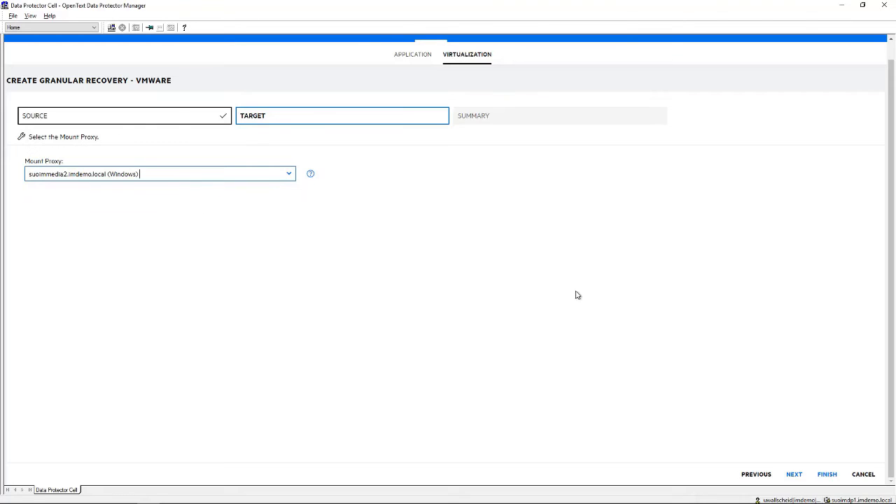
left_click(794, 474)
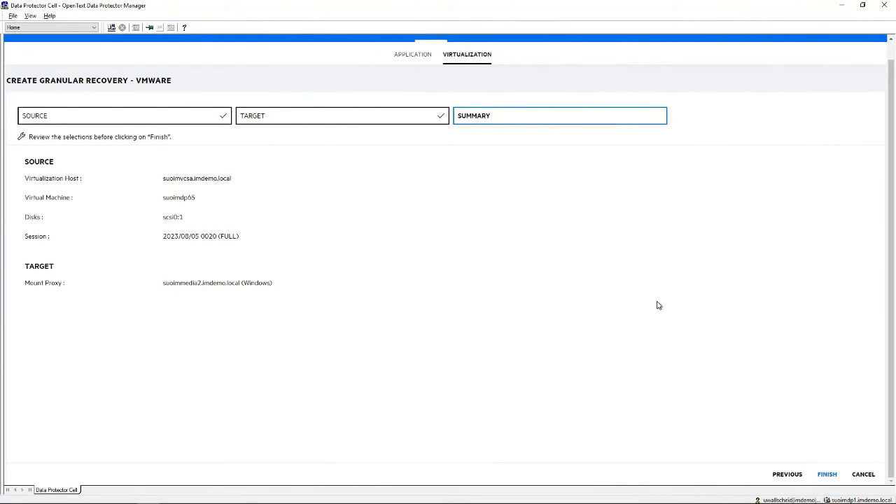
left_click(827, 474)
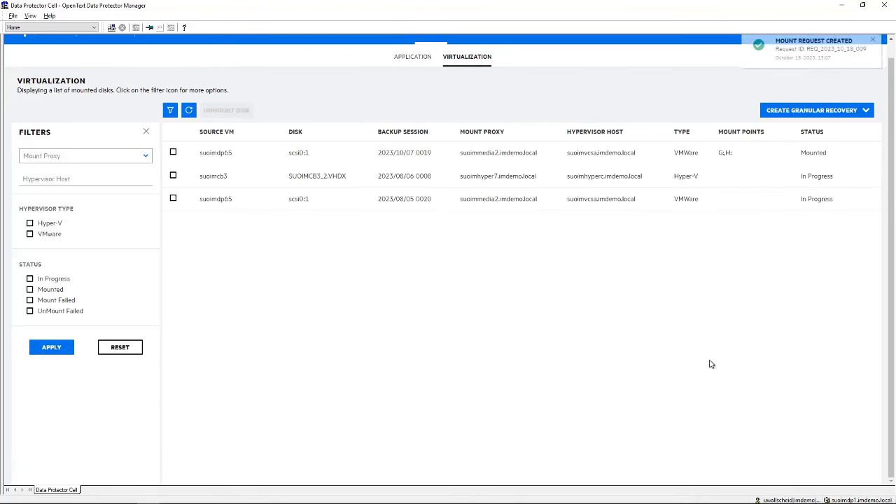
- Select the suoimdp65 disk mount from backup session 2023/08/05 0020 in the mounted disks list
left_click(261, 206)
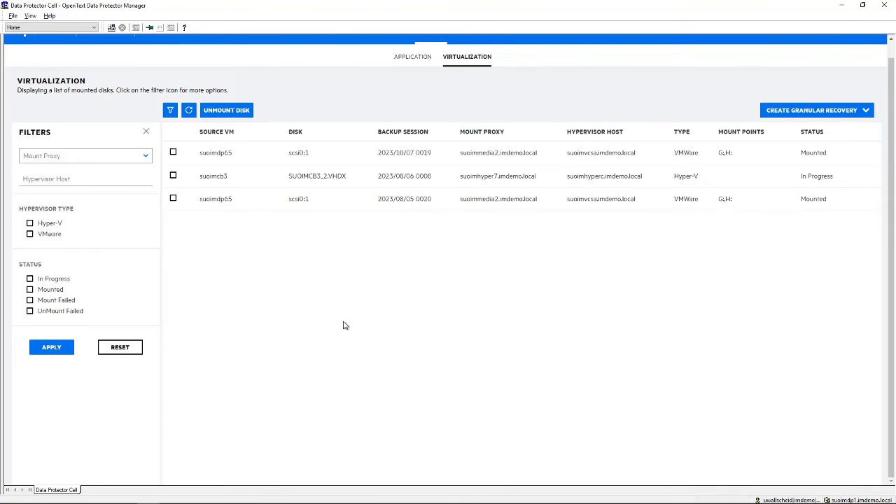
left_click(240, 204)
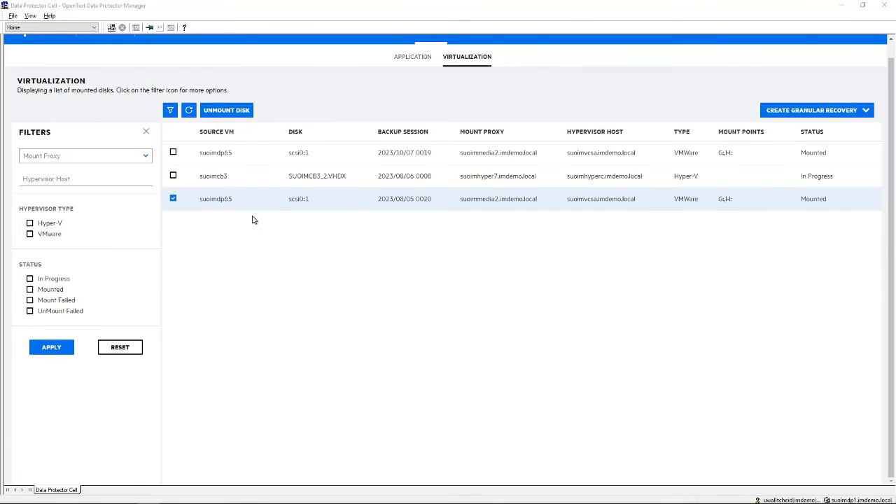
- Switch to the suoimmedia2.imdemo.local remote desktop and copy the DOD Files folder from DATA (G:) onto the desktop, below the Files folder
key("alt+Tab")
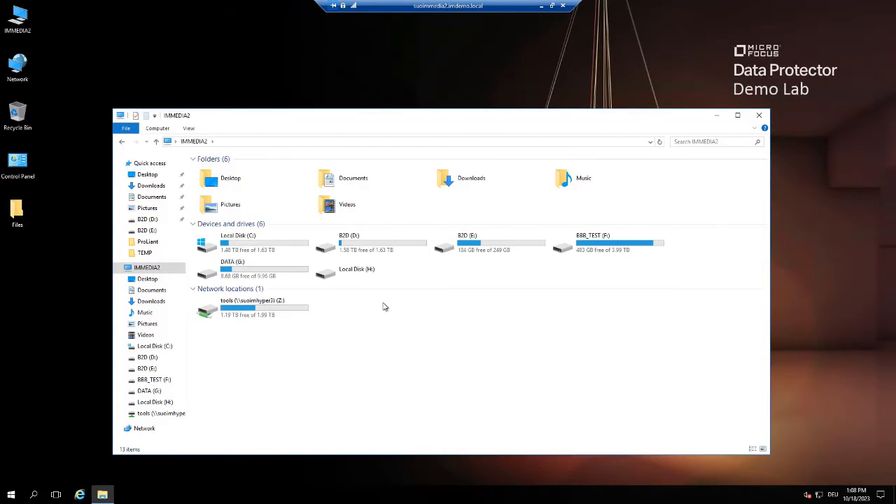
left_click(255, 273)
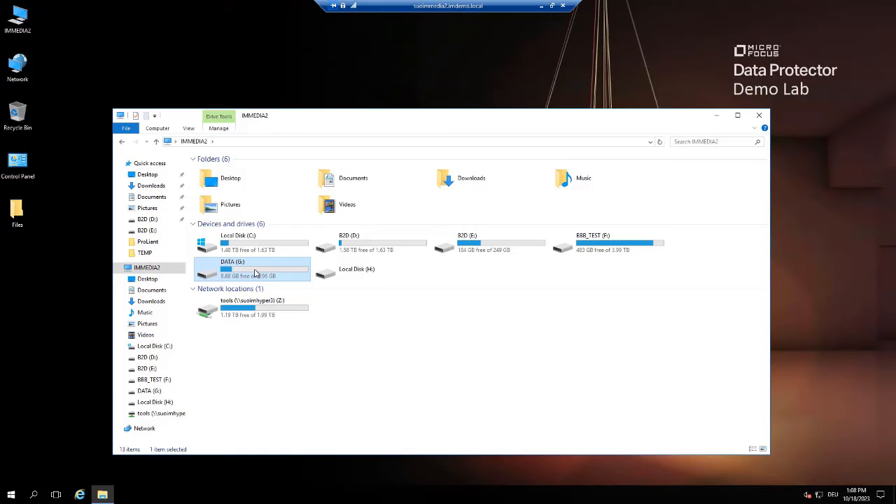
double_click(255, 273)
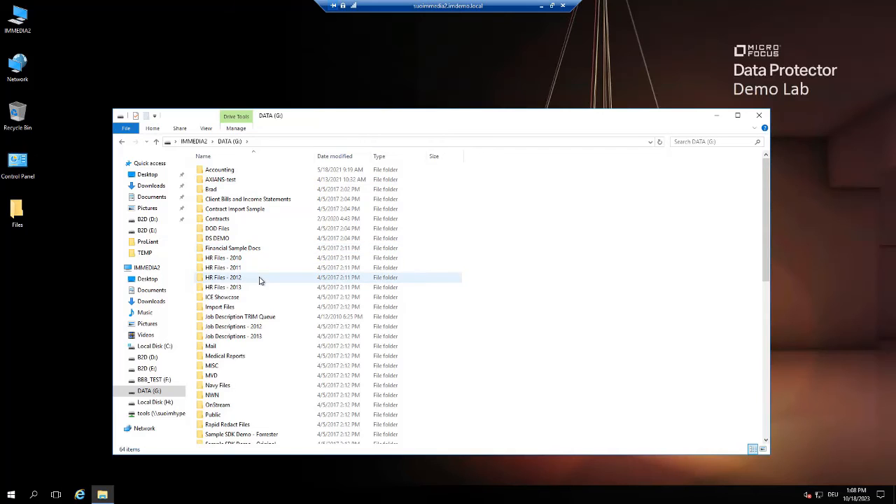
left_click_drag(220, 231, 39, 320)
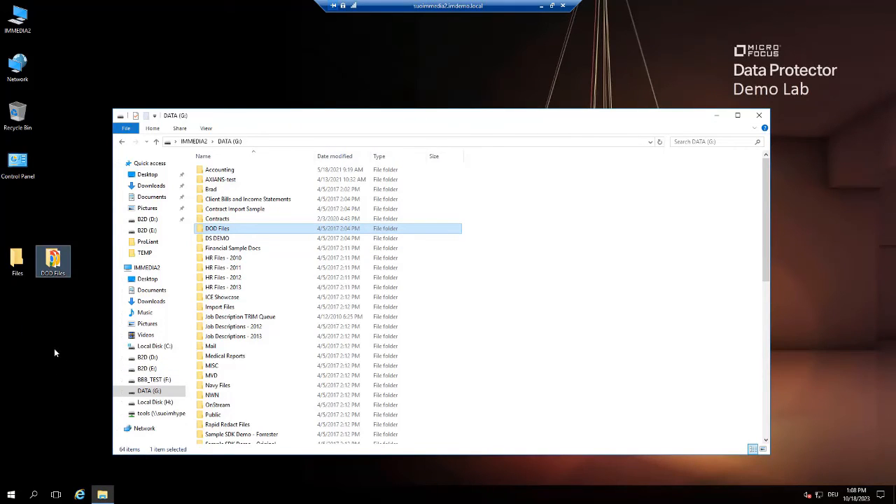
left_click(691, 145)
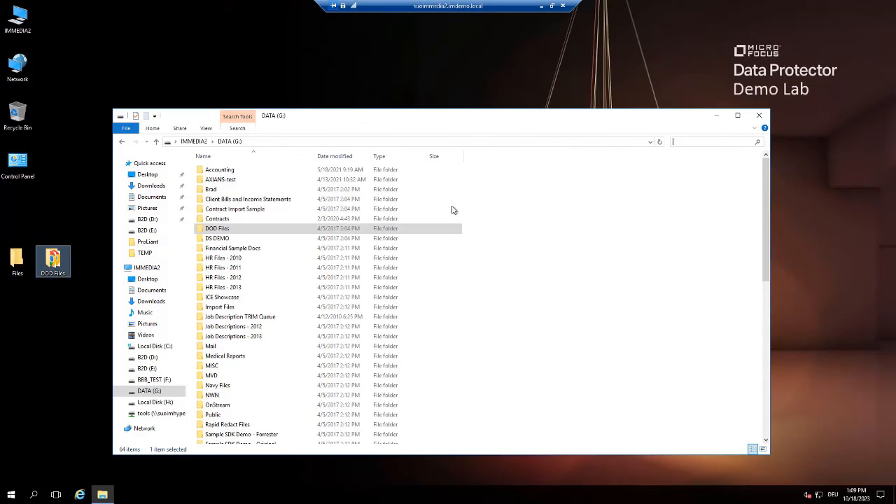
left_click_drag(56, 265, 73, 267)
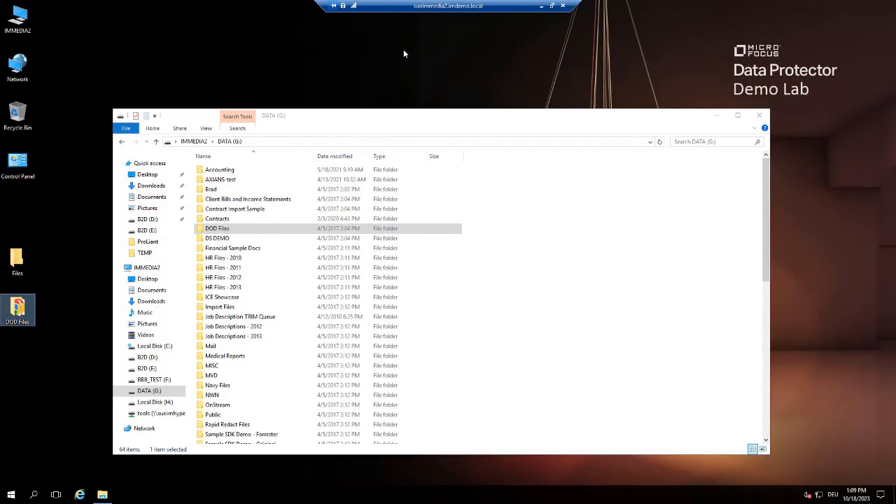
- Return to Data Protector Manager, unmount the selected suoimdp65 disk of session 2023/08/05 0020, and refresh the mounted disks list
left_click(543, 8)
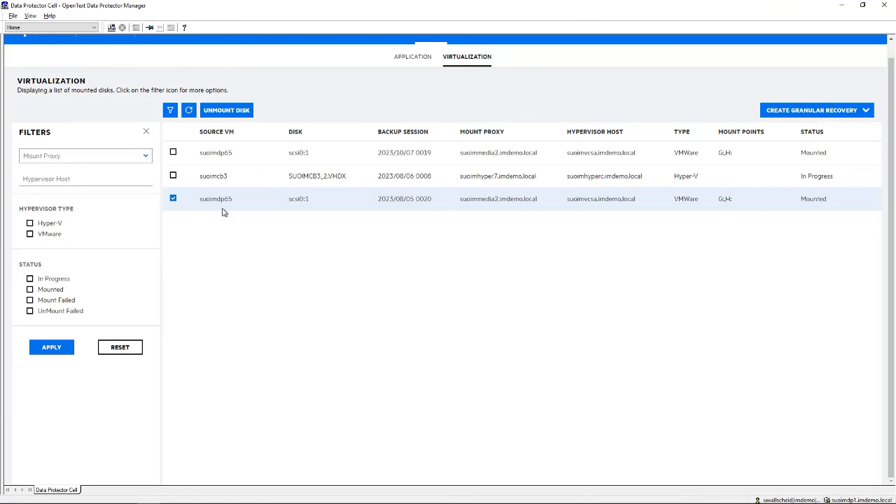
left_click(226, 110)
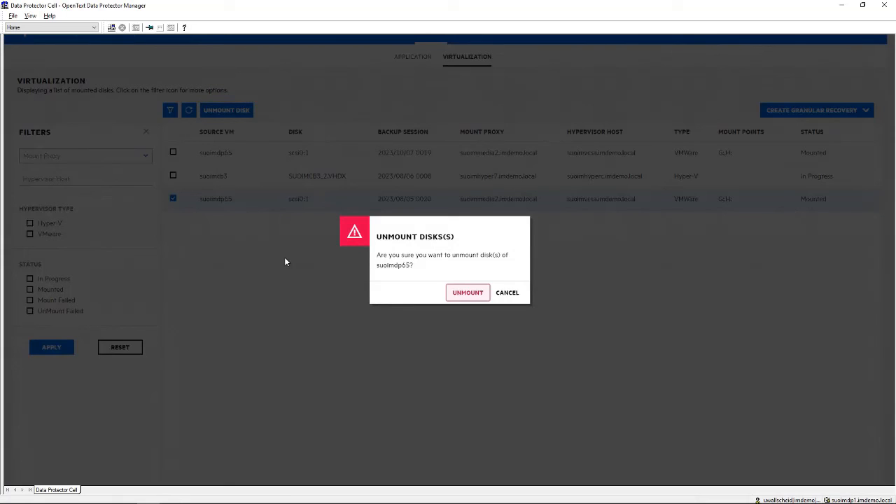
left_click(467, 295)
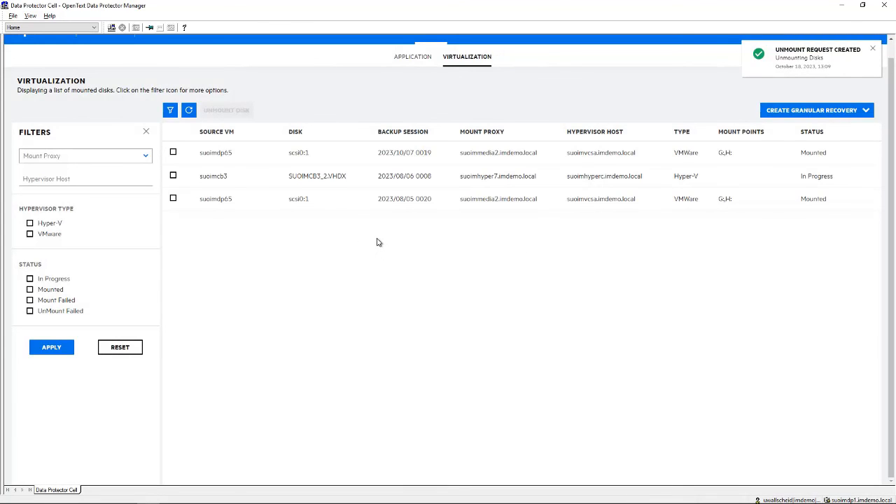
left_click(189, 111)
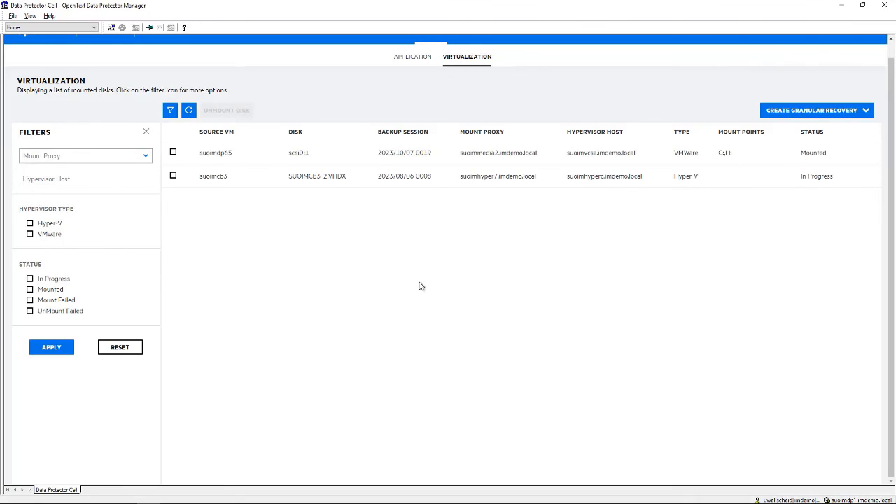